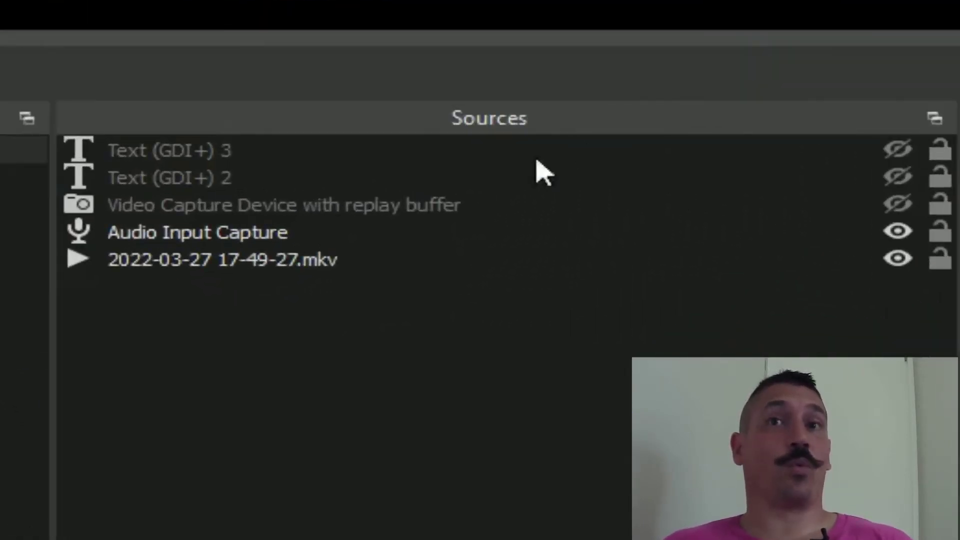
# - Select the replay-buffer video capture source, then briefly show and hide the webcam capture
pyautogui.click(292, 397)
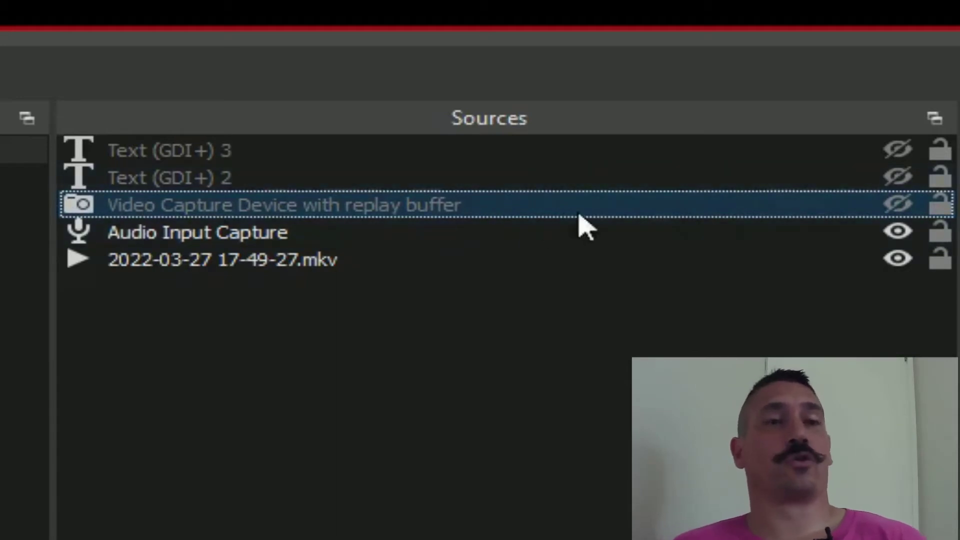
pyautogui.click(899, 204)
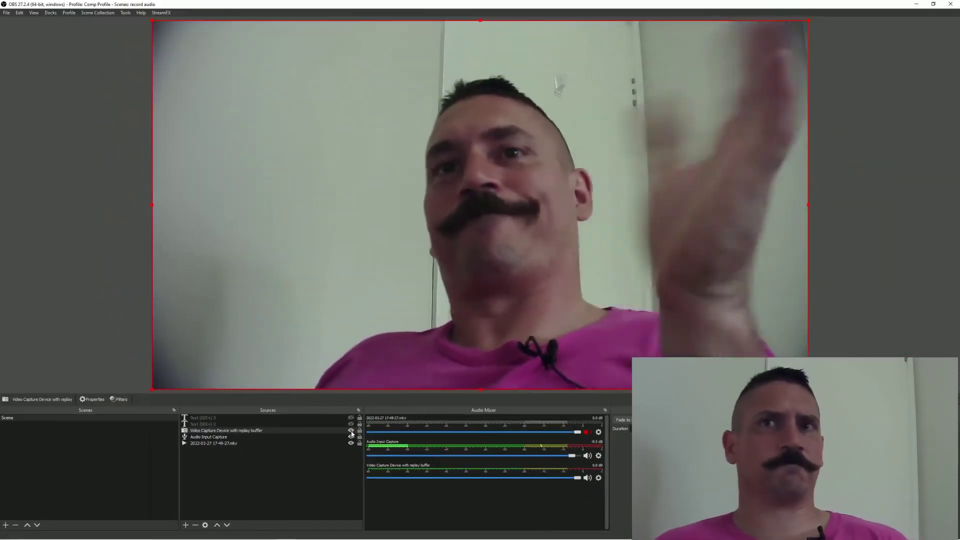
pyautogui.click(351, 431)
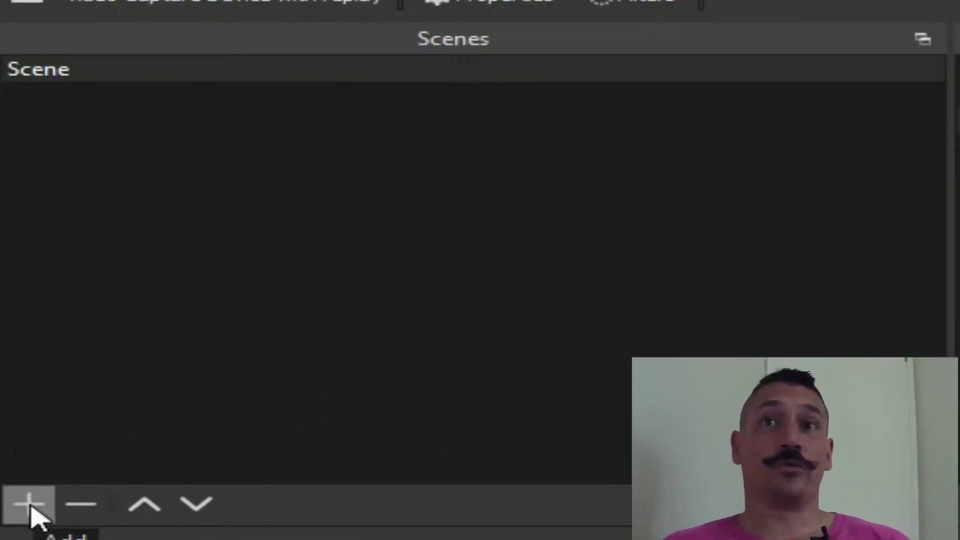
# - Add a new scene named 'replay'
pyautogui.click(31, 507)
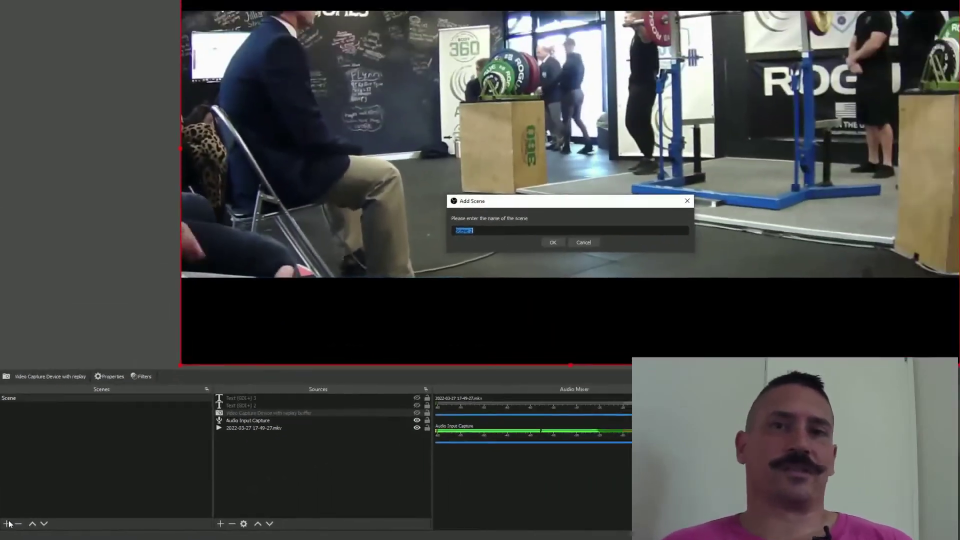
pyautogui.write('repl')
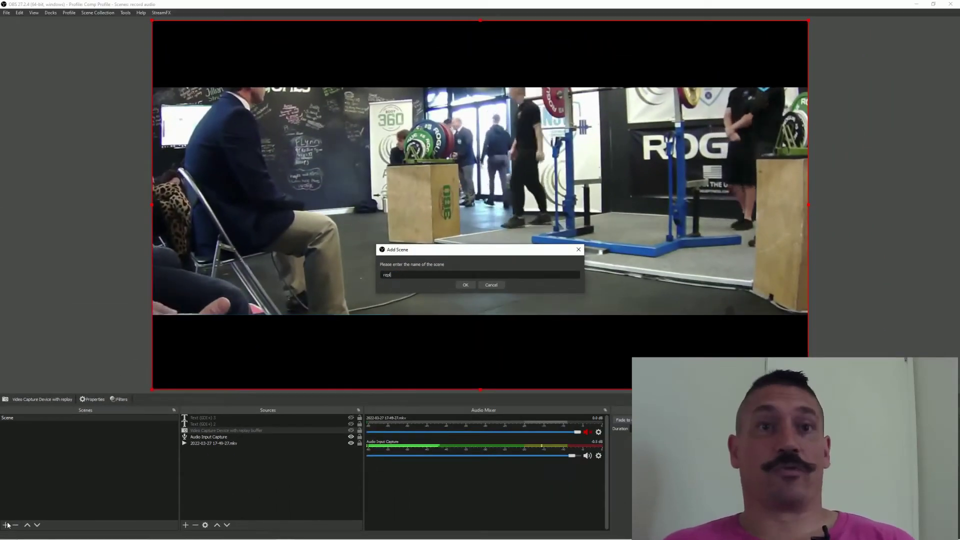
pyautogui.write('ay')
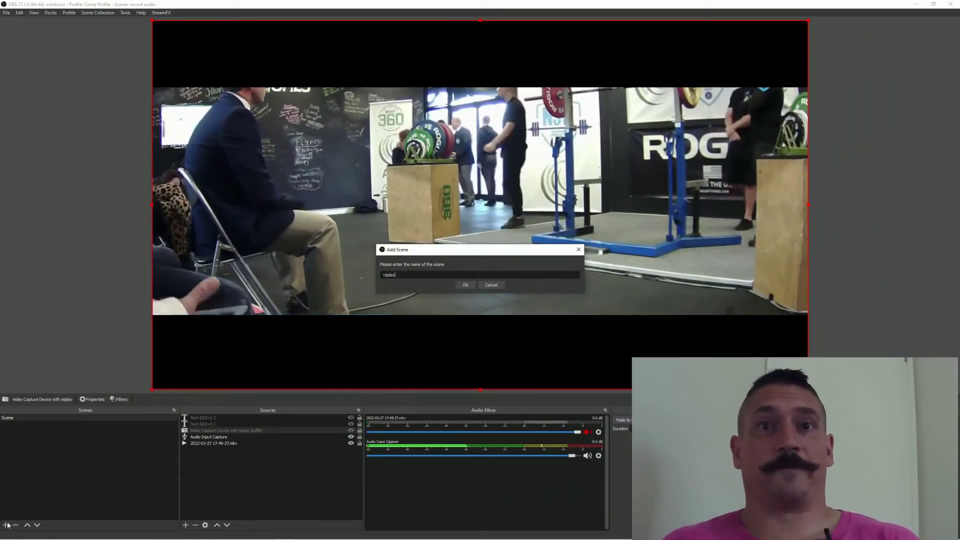
pyautogui.click(466, 287)
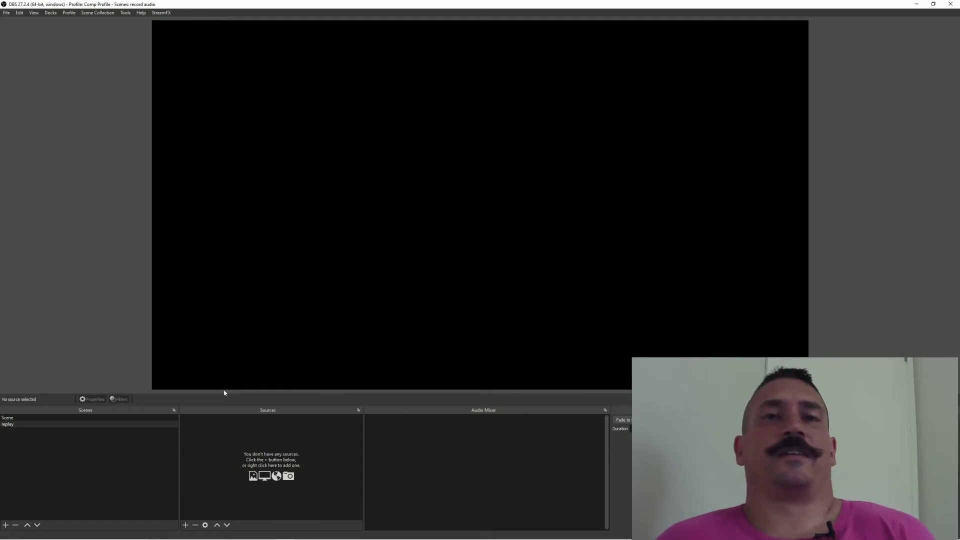
# - Check the source types list, then view the Replay Source plugin's downloadable files on the forum
pyautogui.click(186, 525)
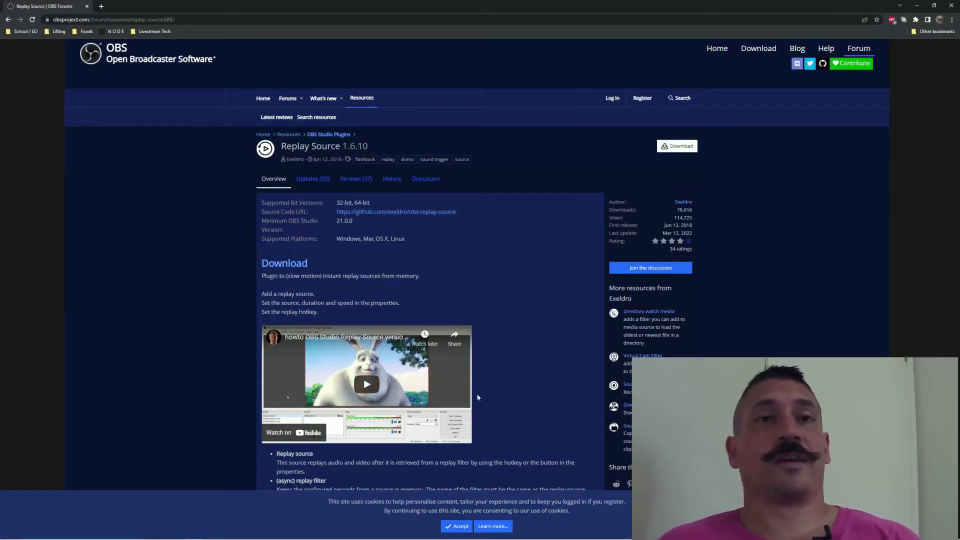
pyautogui.click(681, 147)
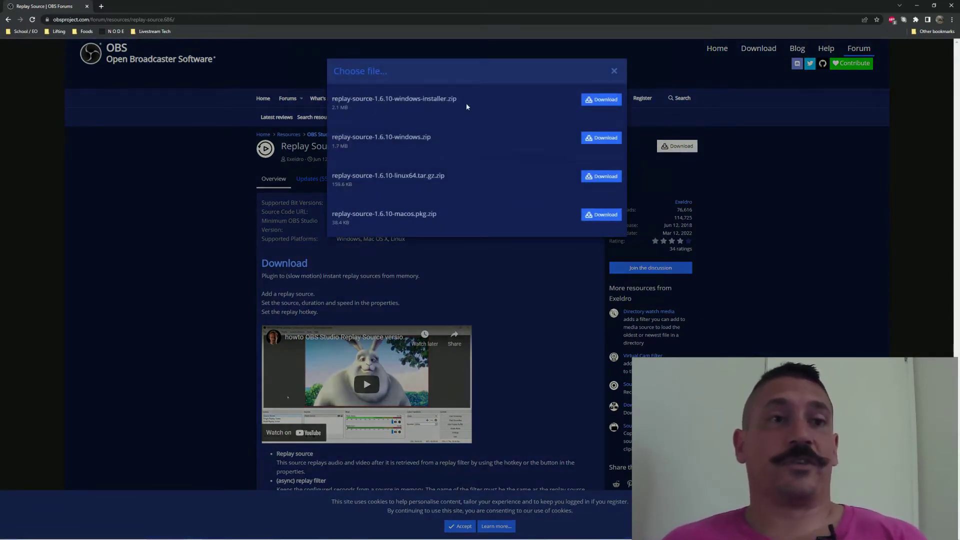
pyautogui.hotkey('alt', 'Tab')
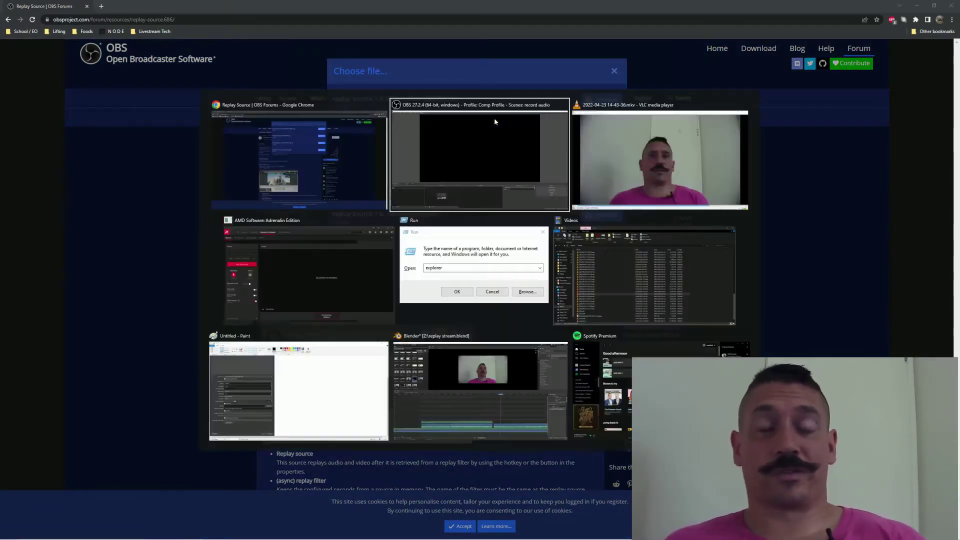
# - Add a Replay Source to the replay scene and scroll through its settings
pyautogui.click(502, 181)
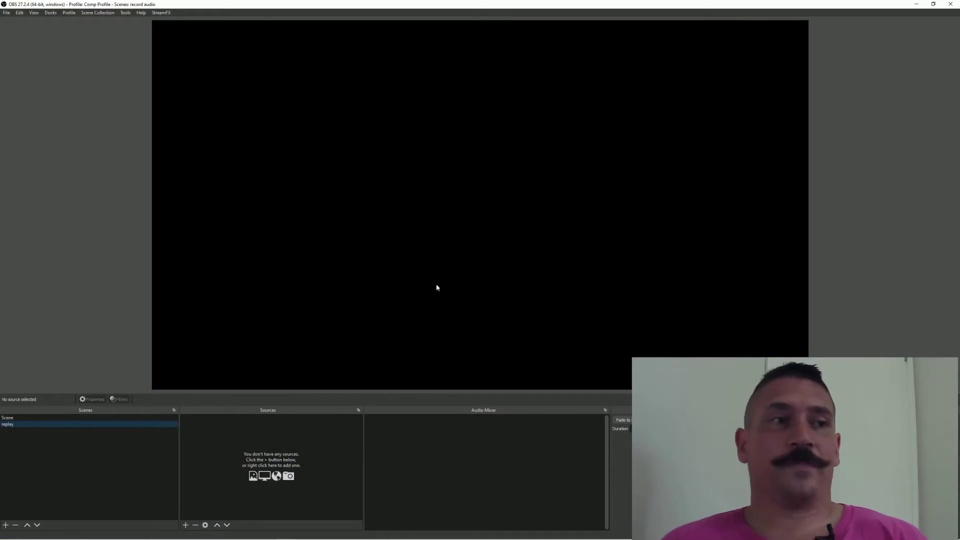
pyautogui.click(187, 525)
pyautogui.click(220, 429)
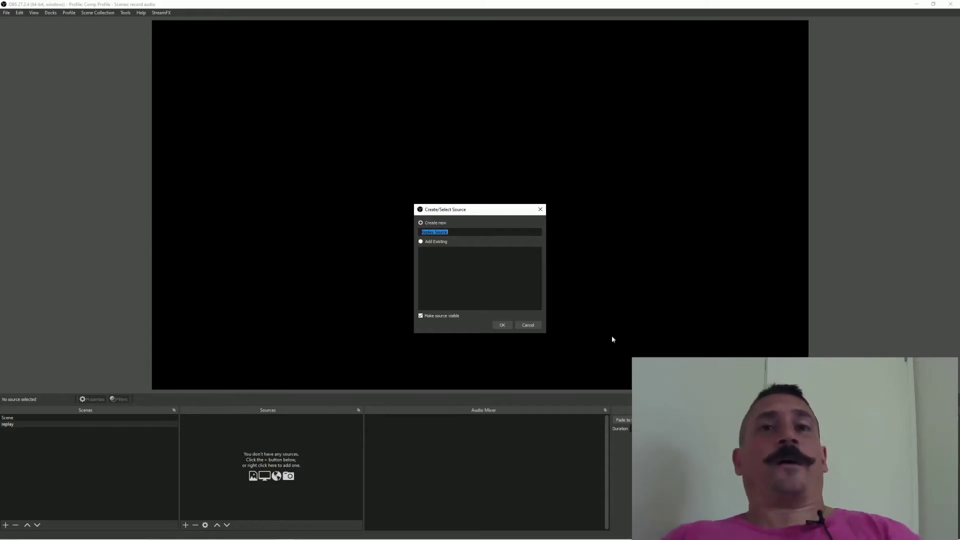
pyautogui.click(500, 325)
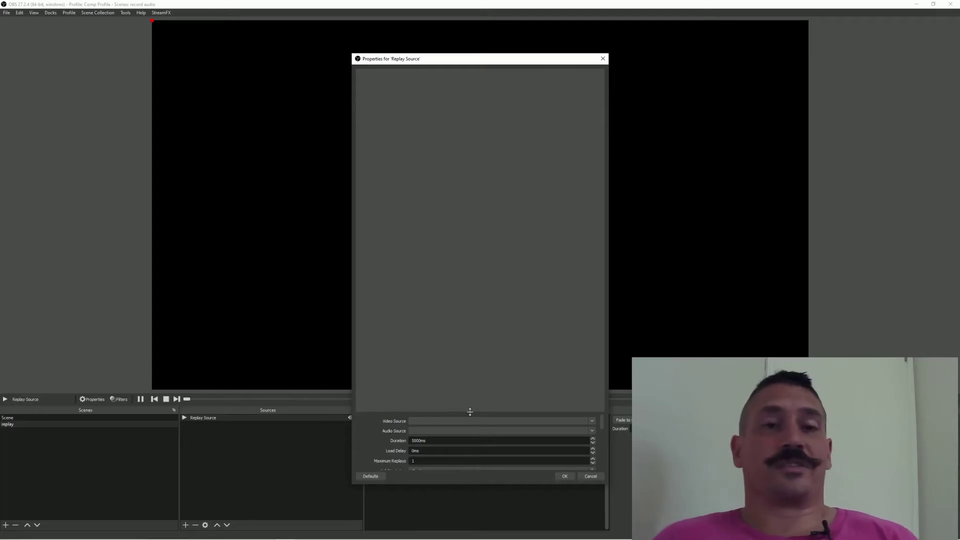
pyautogui.moveTo(471, 413); pyautogui.dragTo(511, 221)
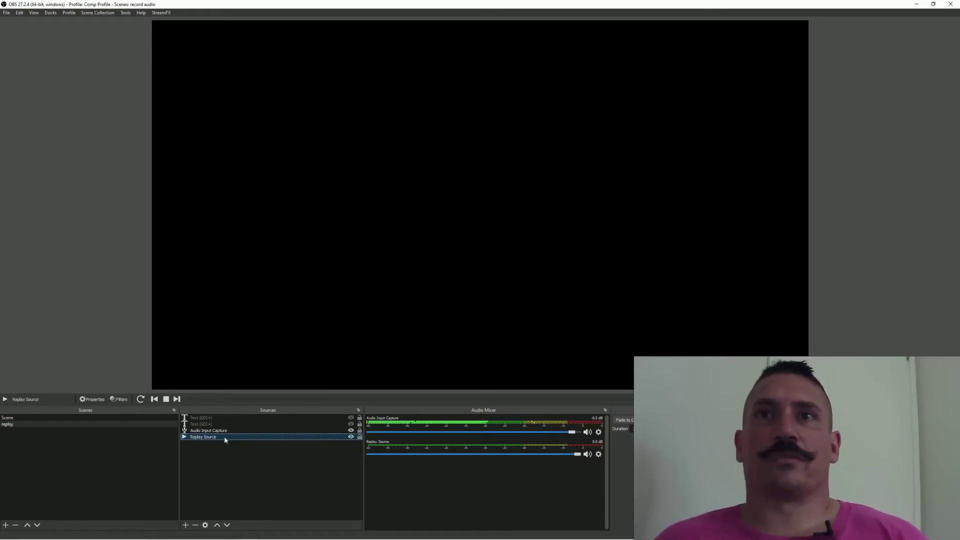
# - Set the Replay Source's video source to the replay-buffer video capture
pyautogui.rightClick(224, 436)
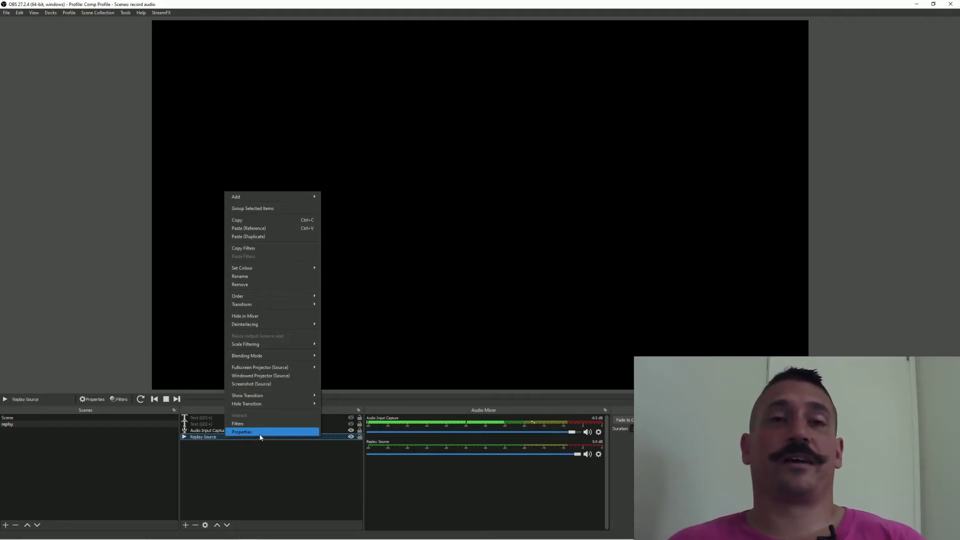
pyautogui.click(260, 433)
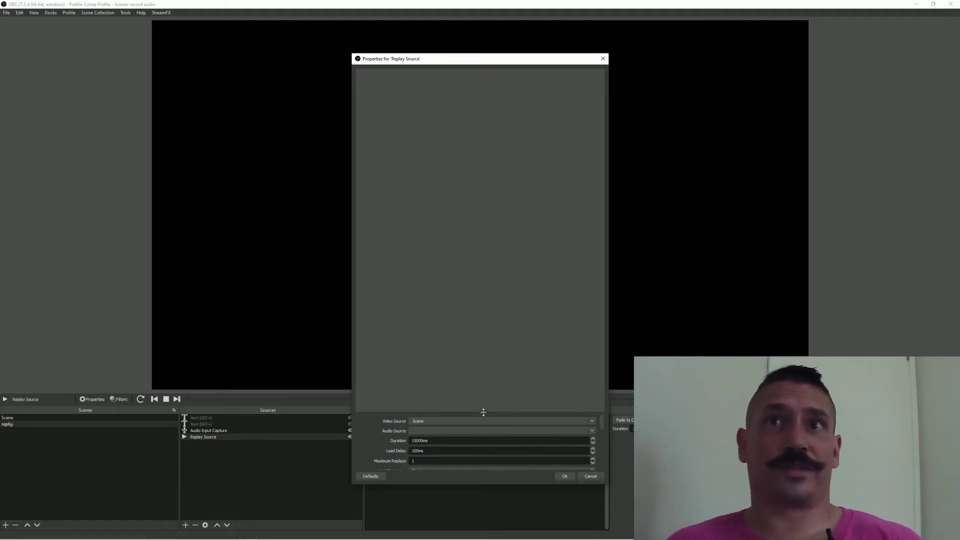
pyautogui.moveTo(483, 413); pyautogui.dragTo(499, 238)
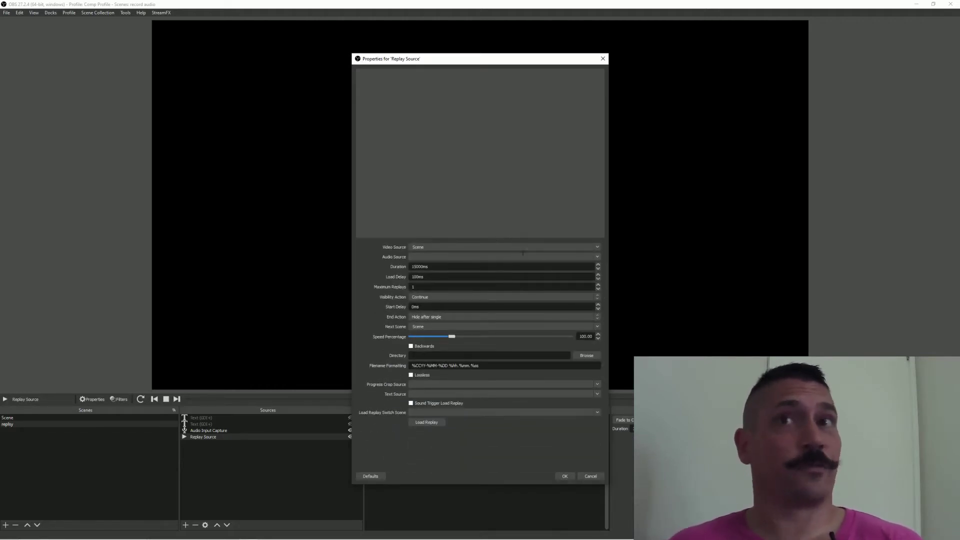
pyautogui.click(599, 251)
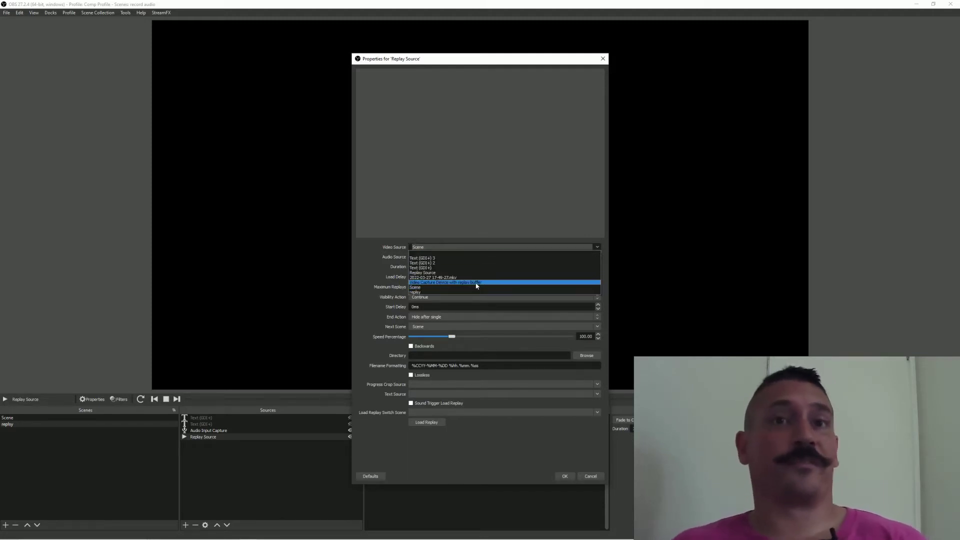
pyautogui.click(476, 283)
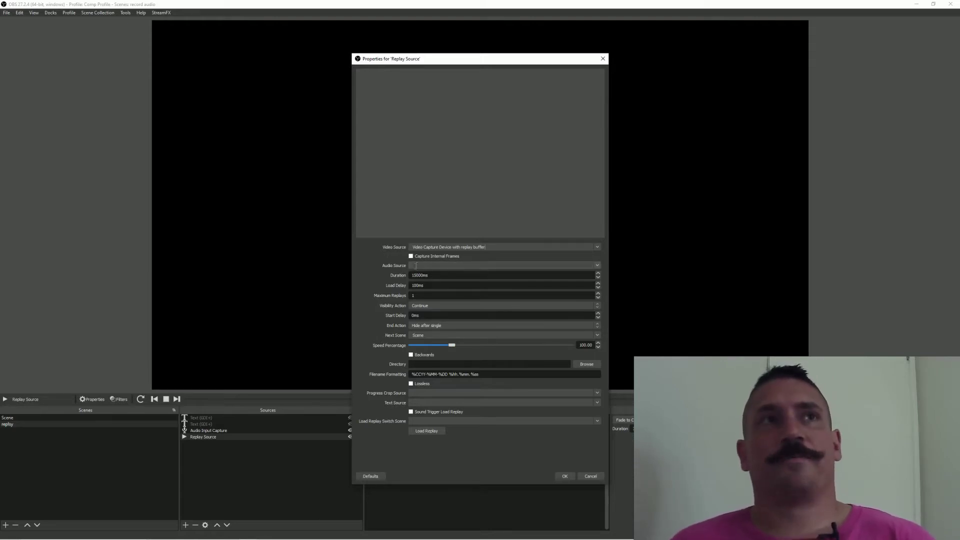
# - Leave the audio source empty and begin editing the Duration and Load Delay values
pyautogui.click(598, 266)
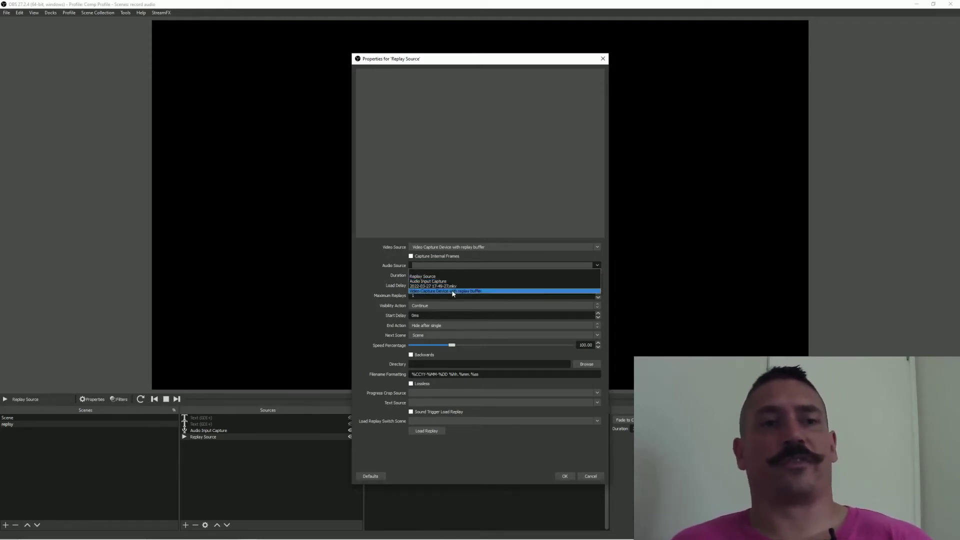
pyautogui.click(361, 273)
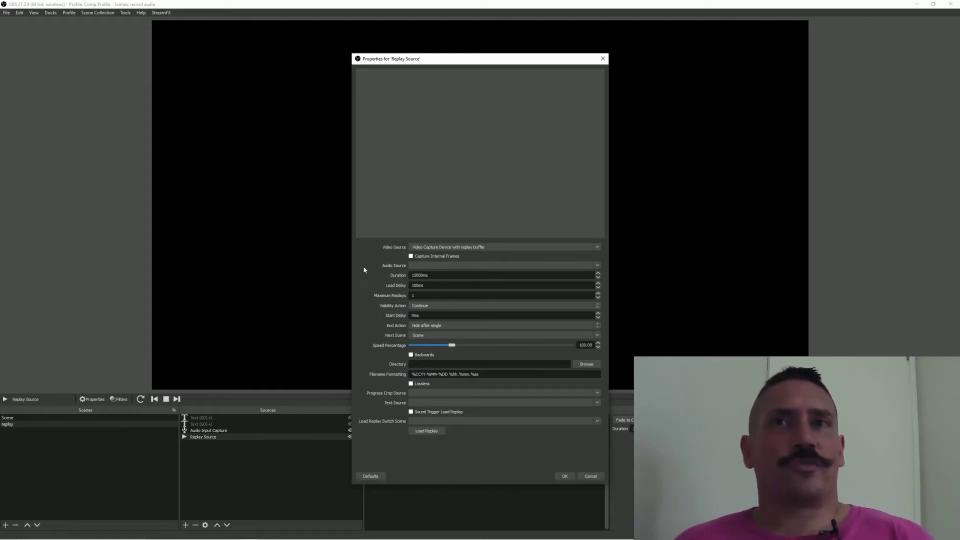
pyautogui.moveTo(430, 275); pyautogui.dragTo(405, 274)
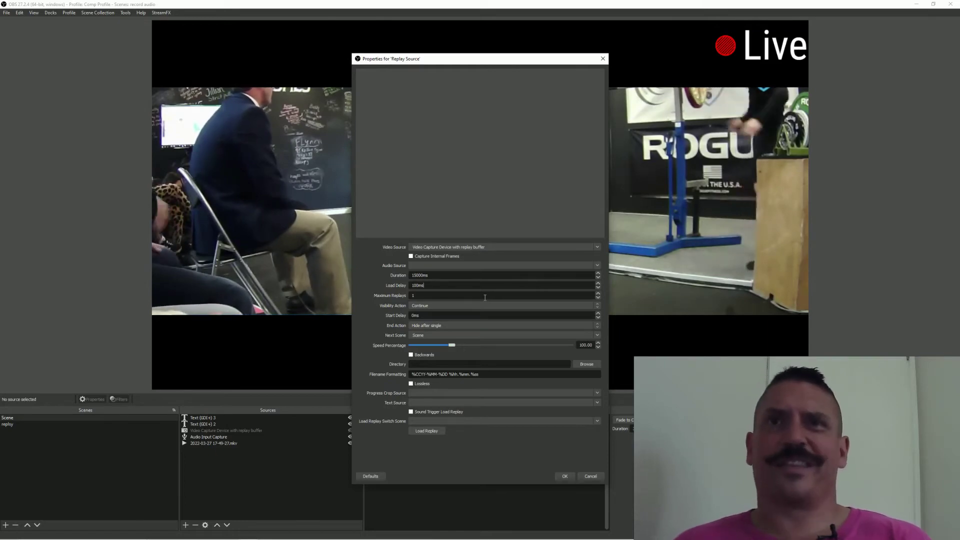
pyautogui.click(96, 424)
pyautogui.doubleClick(426, 286)
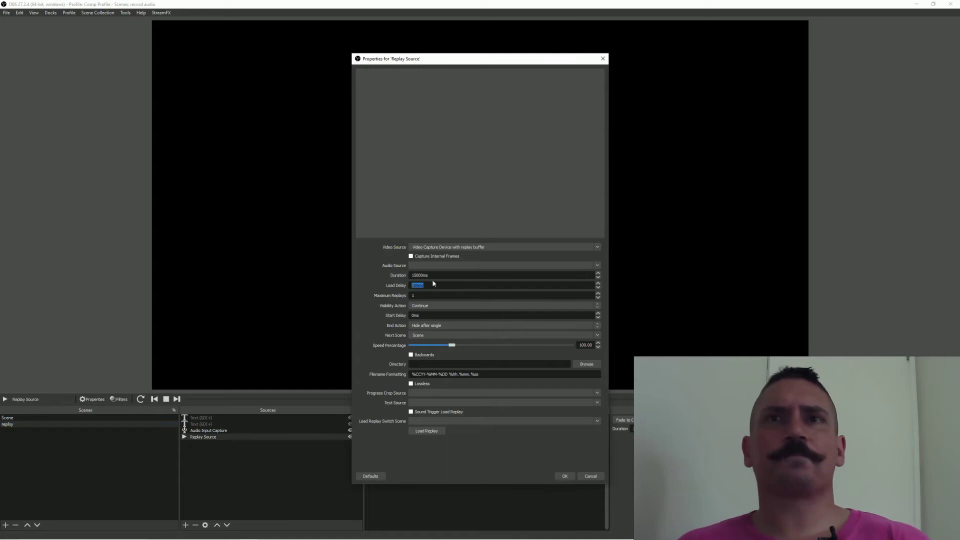
pyautogui.click(445, 307)
pyautogui.click(445, 308)
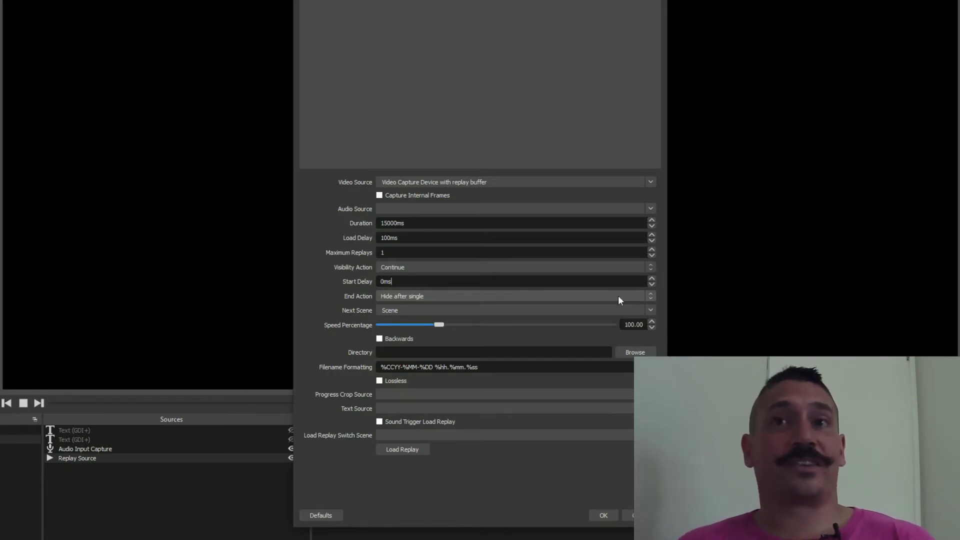
pyautogui.click(650, 296)
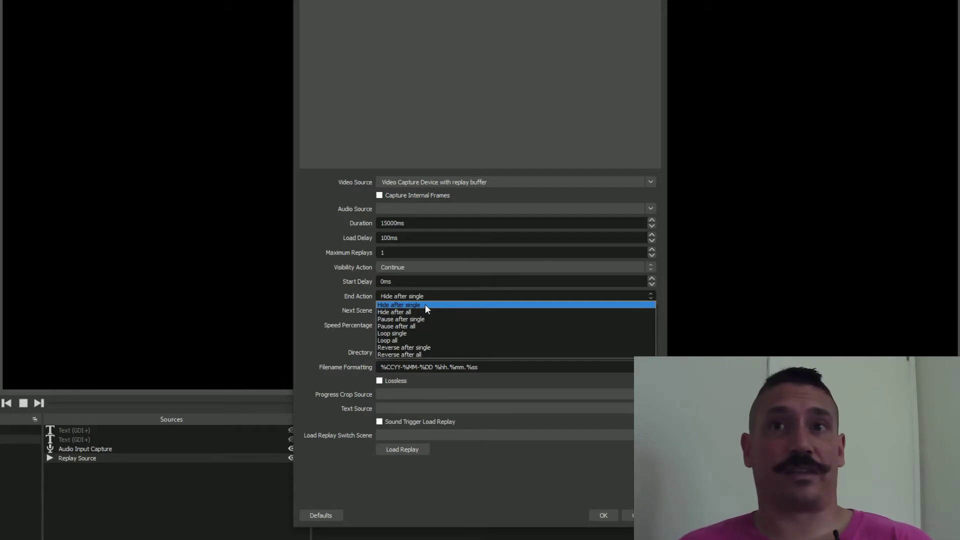
pyautogui.click(426, 305)
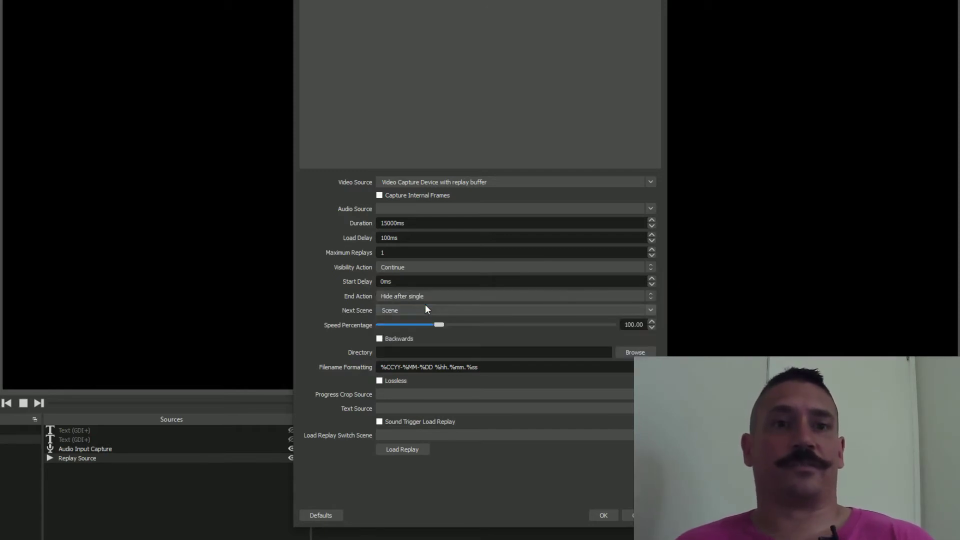
pyautogui.click(650, 311)
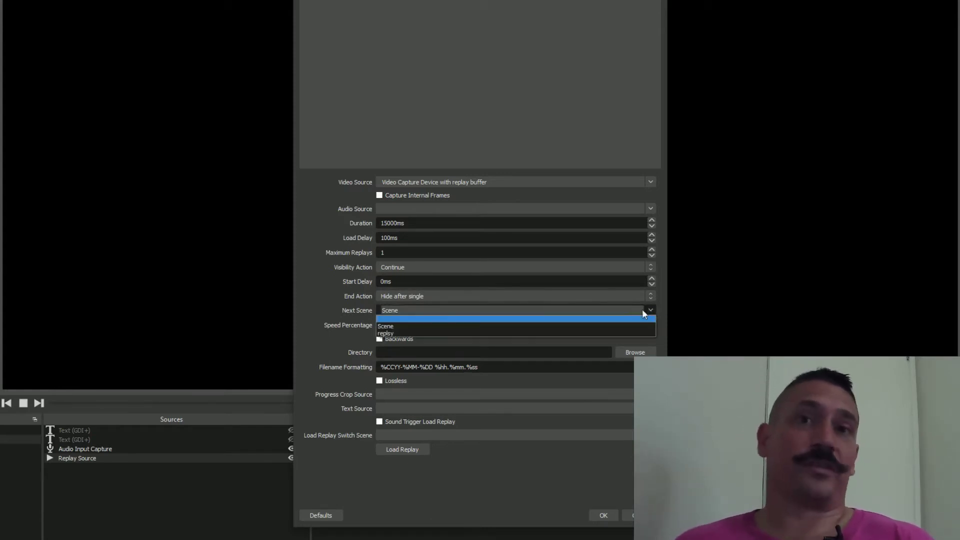
pyautogui.click(392, 327)
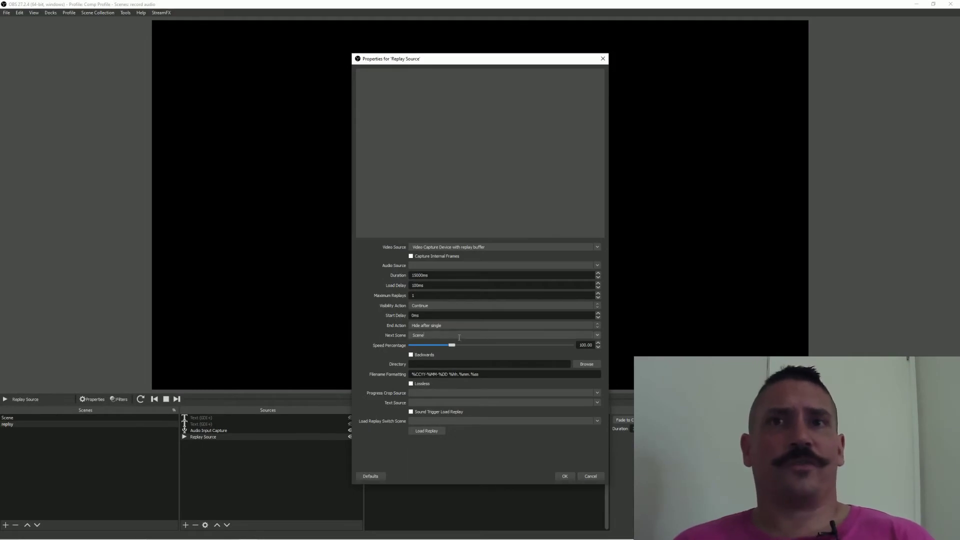
# - Test the Speed Percentage slider, restore it to 100.00, and save the Replay Source properties
pyautogui.moveTo(454, 347); pyautogui.dragTo(495, 359)
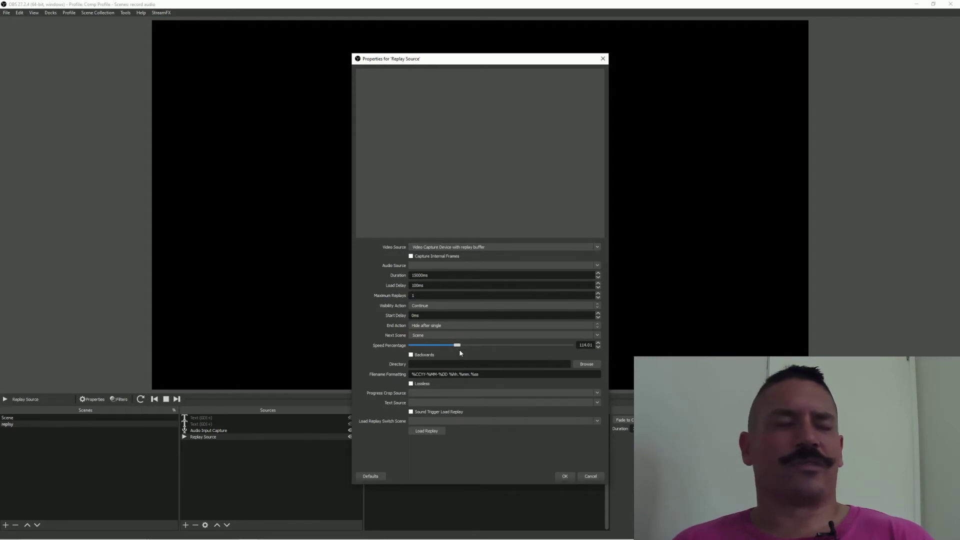
pyautogui.doubleClick(586, 345)
pyautogui.write('10')
pyautogui.write('00')
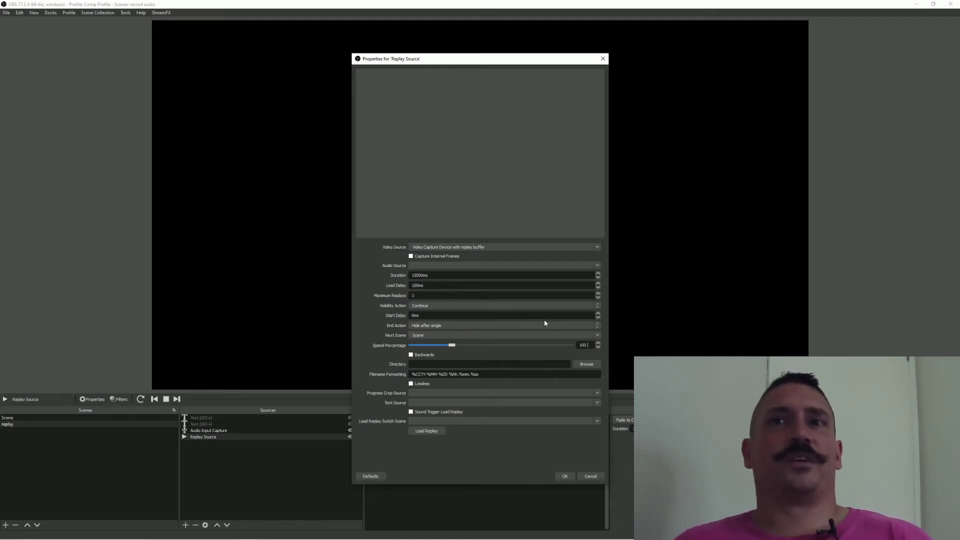
pyautogui.write('00')
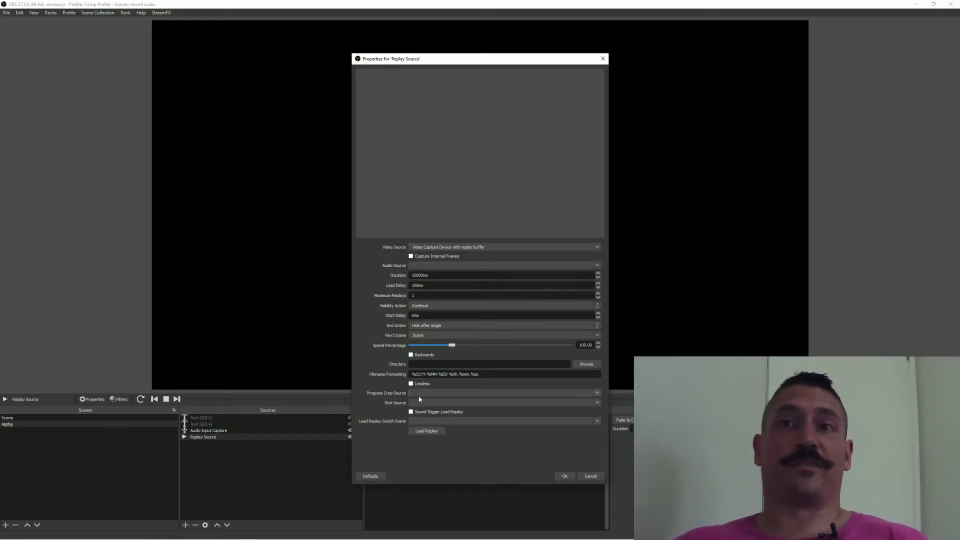
pyautogui.click(564, 477)
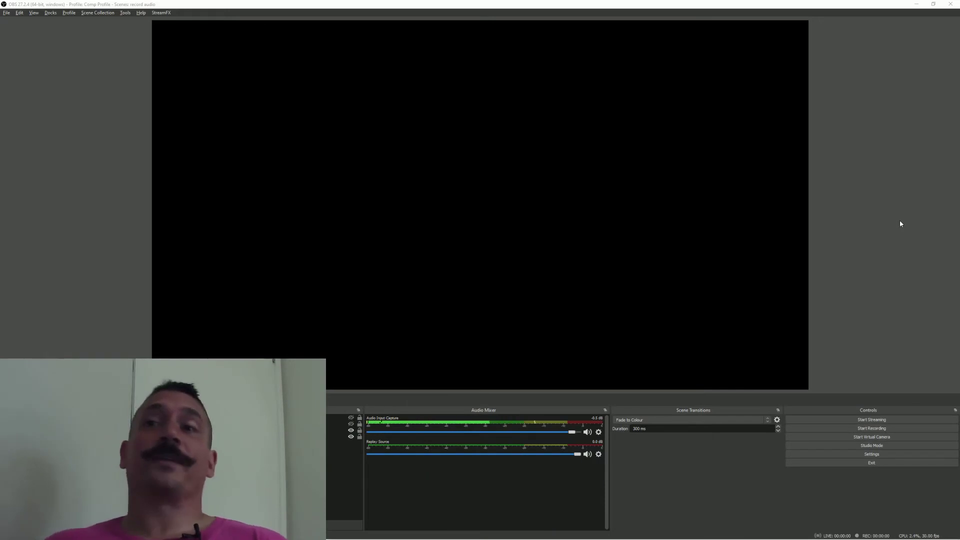
# - Open Hotkeys settings and scroll to the replay scene's Switch to scene entry on Num 0
pyautogui.click(863, 455)
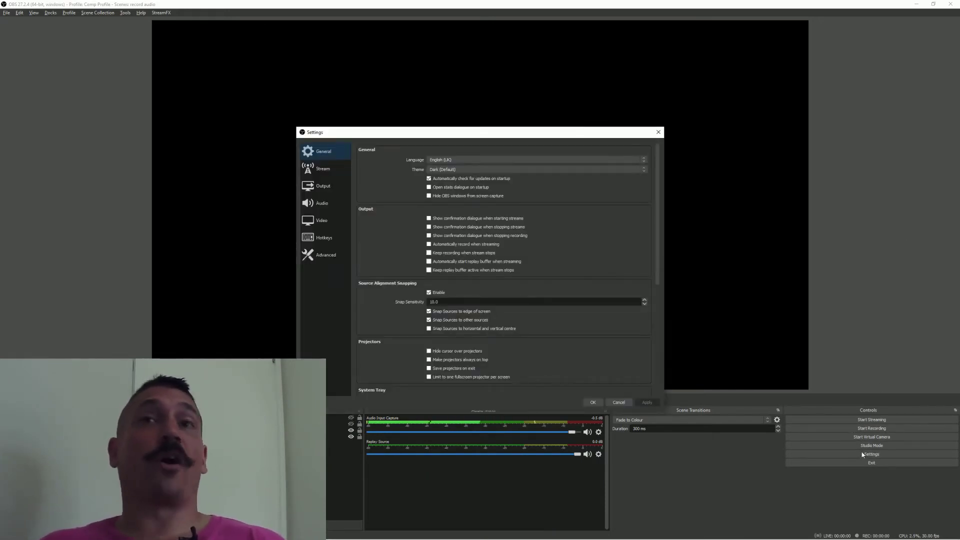
pyautogui.click(331, 240)
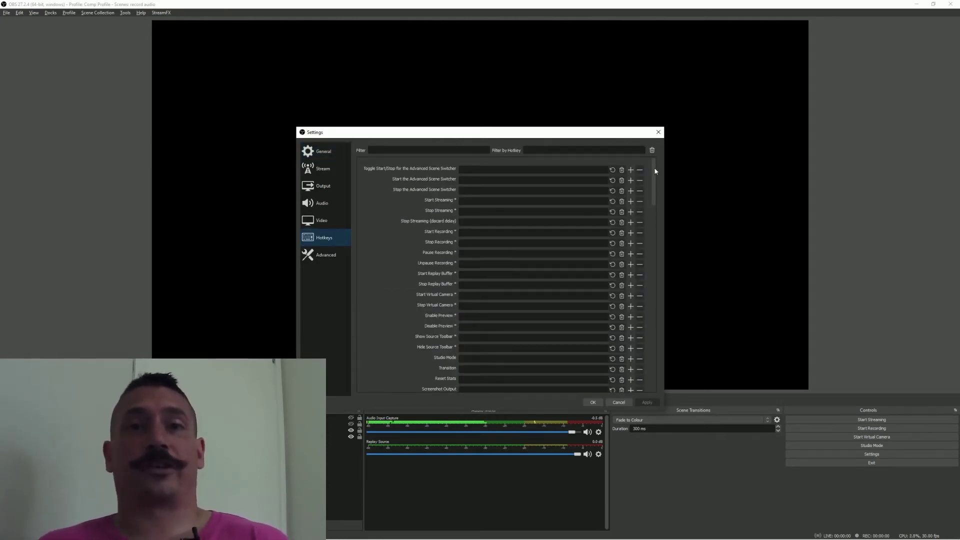
pyautogui.moveTo(656, 171); pyautogui.dragTo(675, 151)
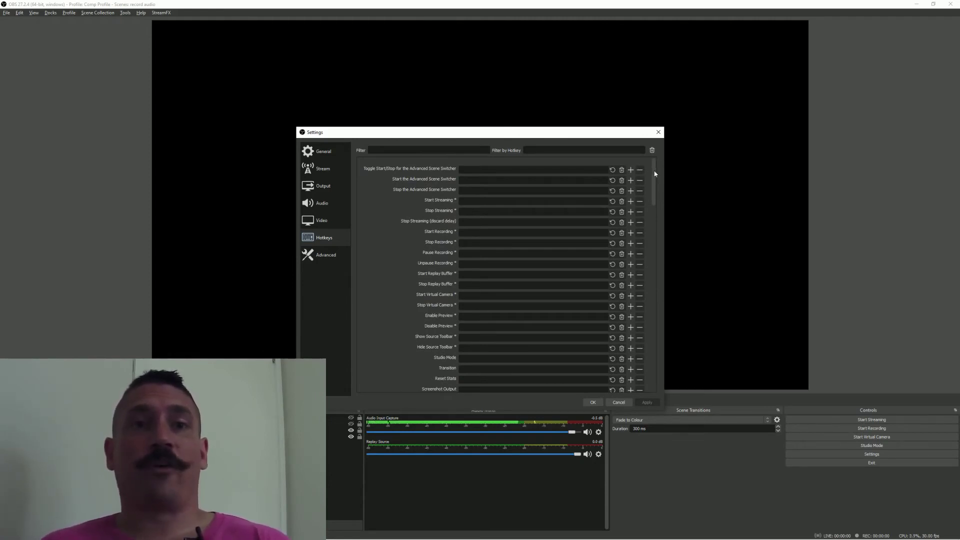
pyautogui.scroll(-5, 655, 173)
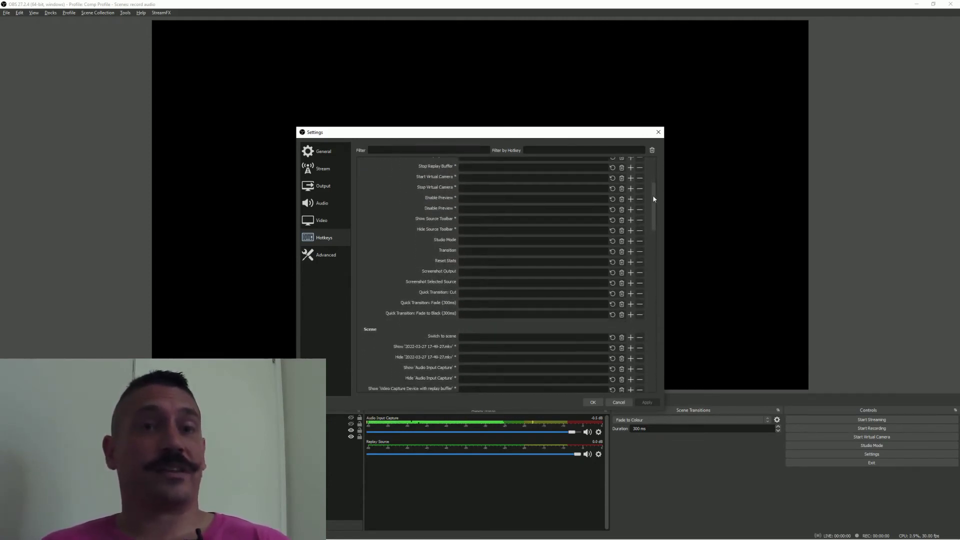
pyautogui.moveTo(653, 209); pyautogui.dragTo(649, 241)
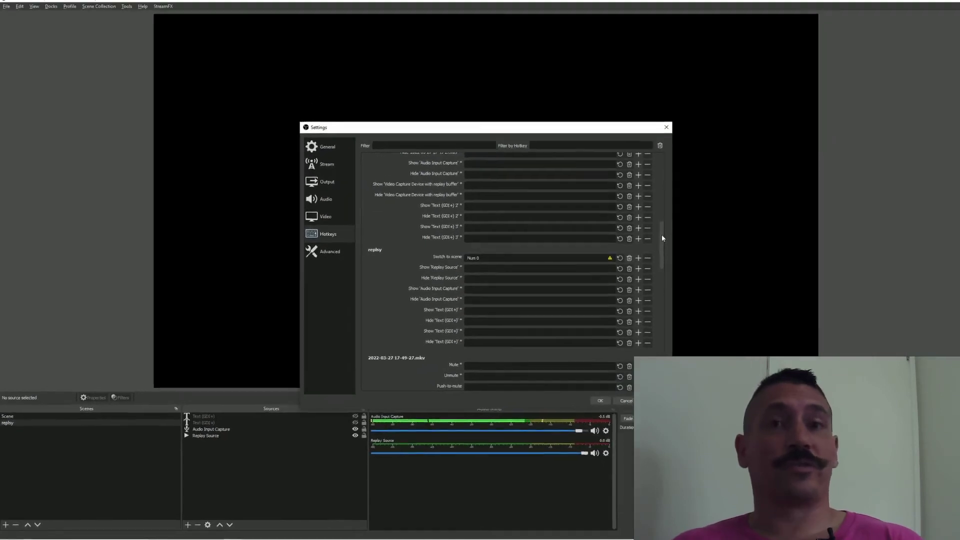
# - Scroll down to the Replay Source hotkeys with Load Replay and Restart on Num 0
pyautogui.moveTo(661, 235); pyautogui.dragTo(650, 302)
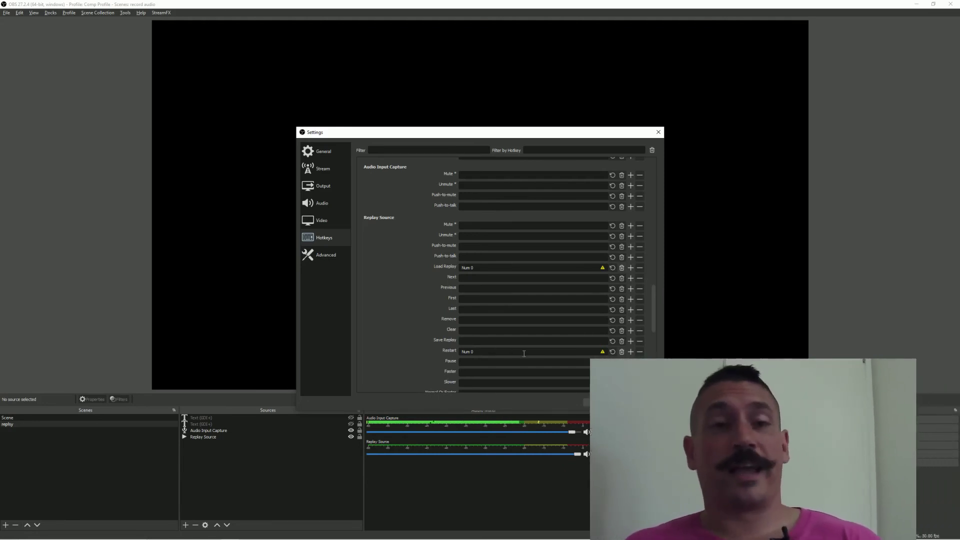
# - Confirm the Settings window with OK to return to the main window
pyautogui.click(593, 402)
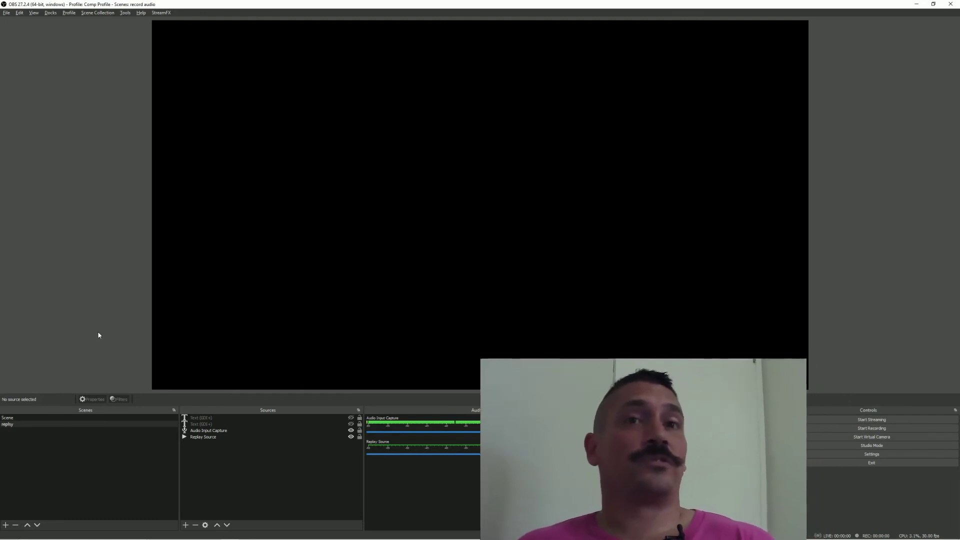